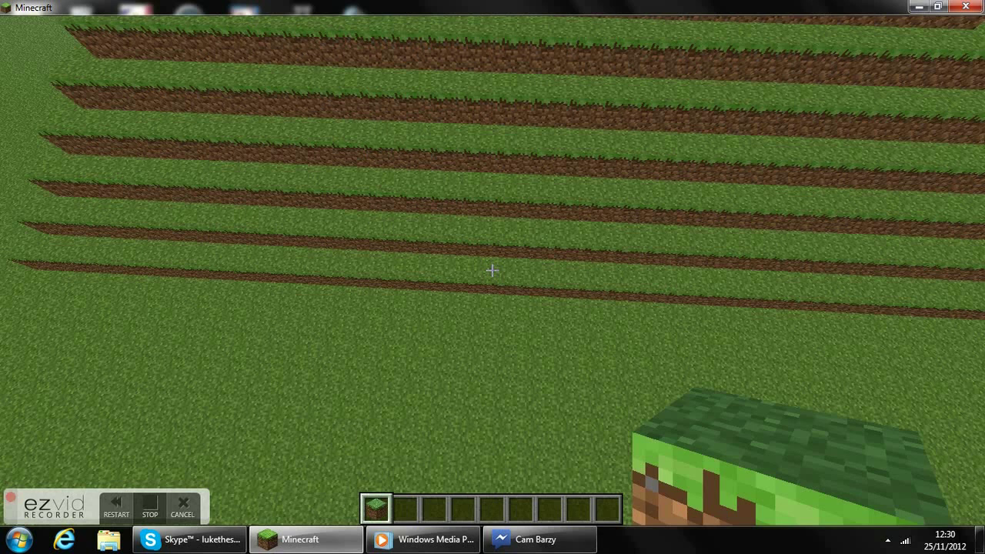
# - Fly over the hill's flat top, land on the summit platform, then back away
pyautogui.press('s')
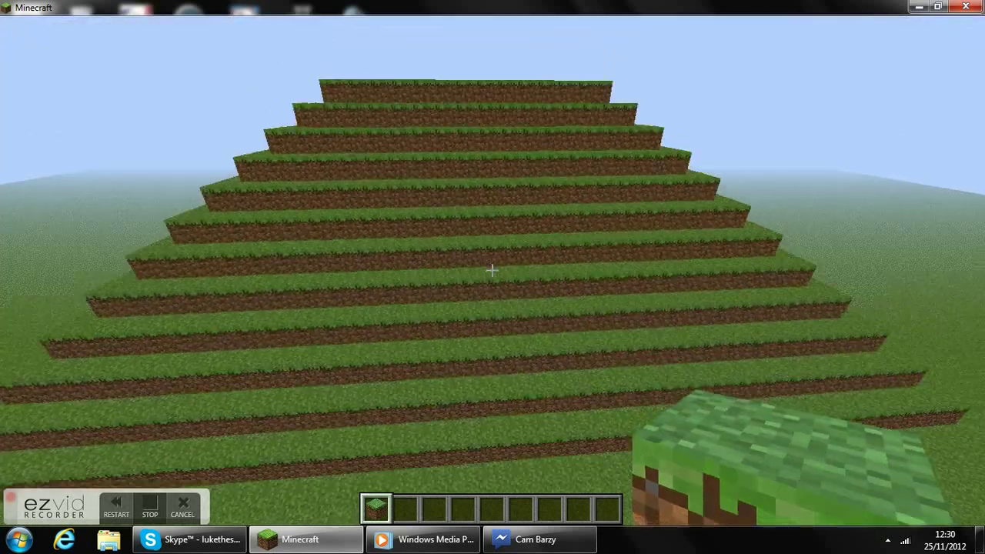
pyautogui.press('w')
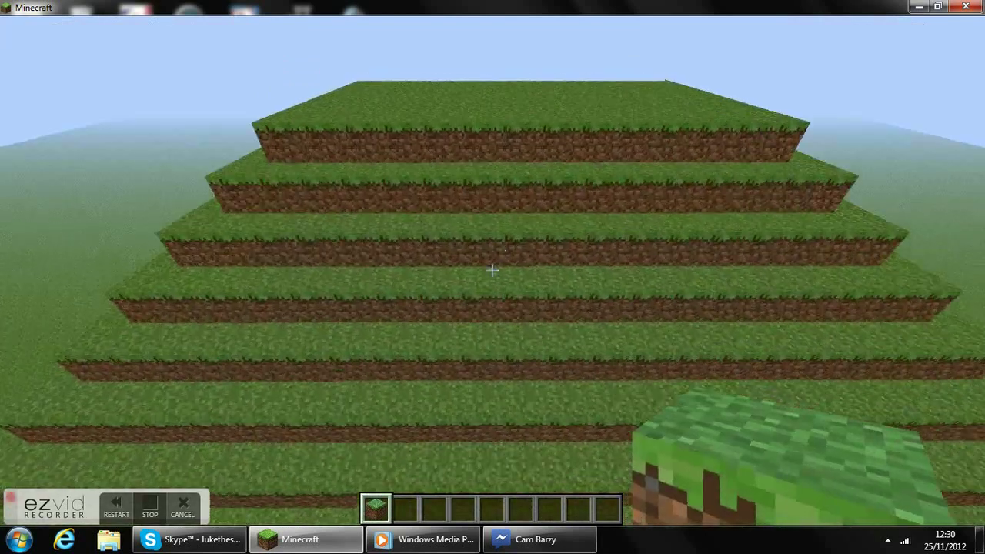
pyautogui.press('w')
pyautogui.press('w')
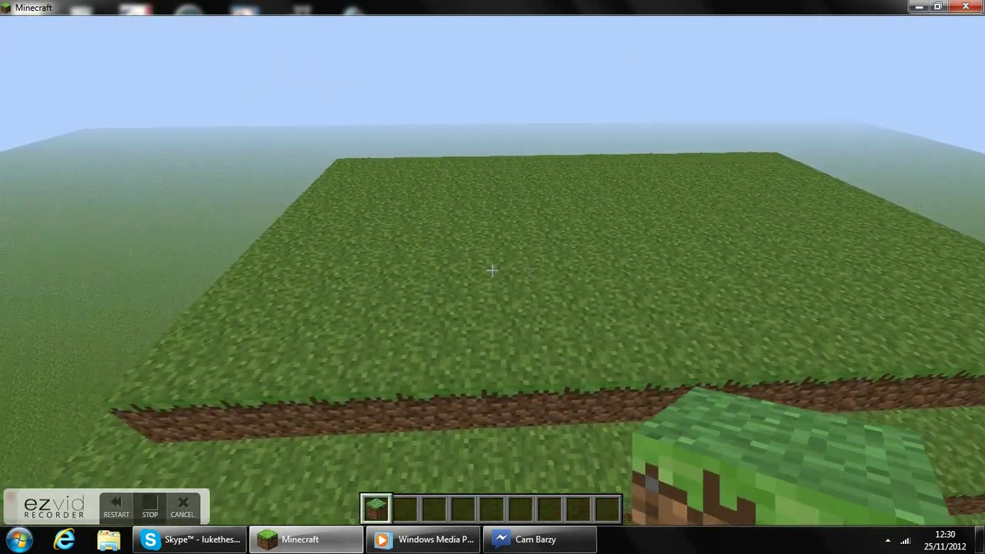
pyautogui.press('w')
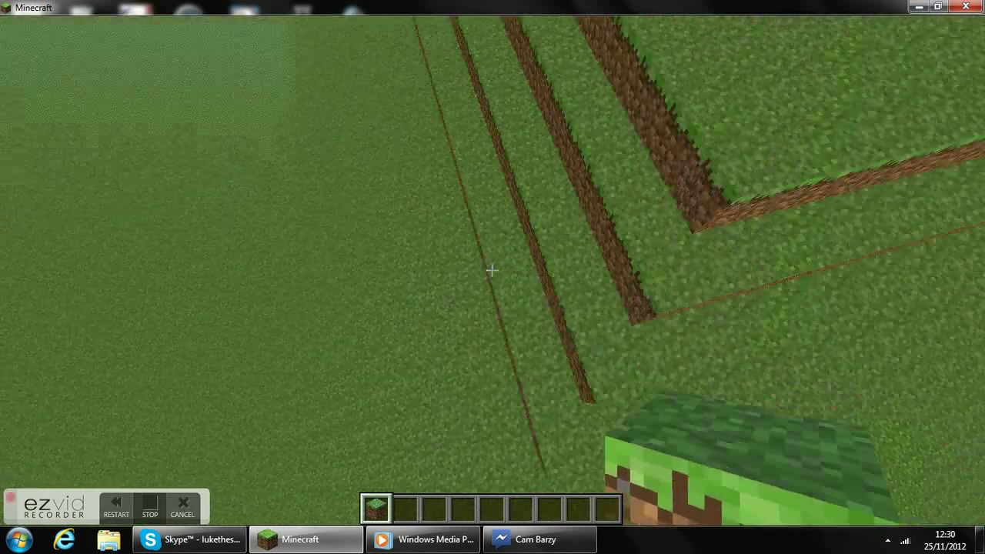
pyautogui.press('s')
# - Cross the top again, then view the hill end-on and against the sky
pyautogui.press('w')
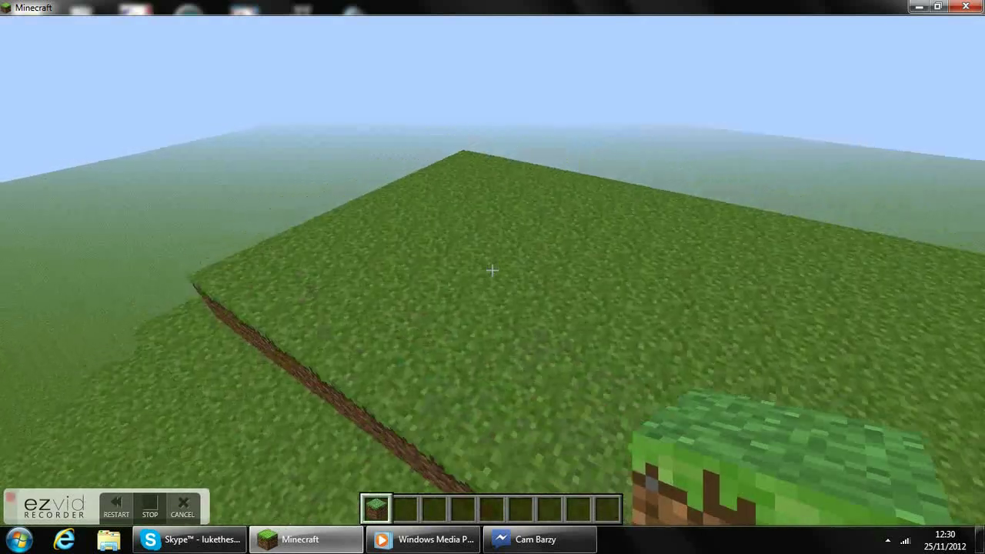
pyautogui.press('s')
pyautogui.press('s')
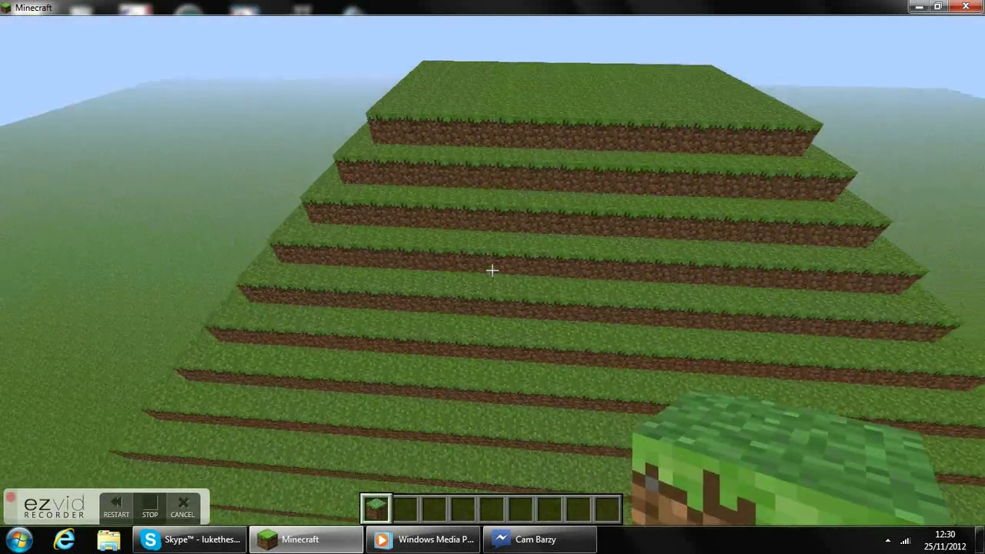
pyautogui.press('w')
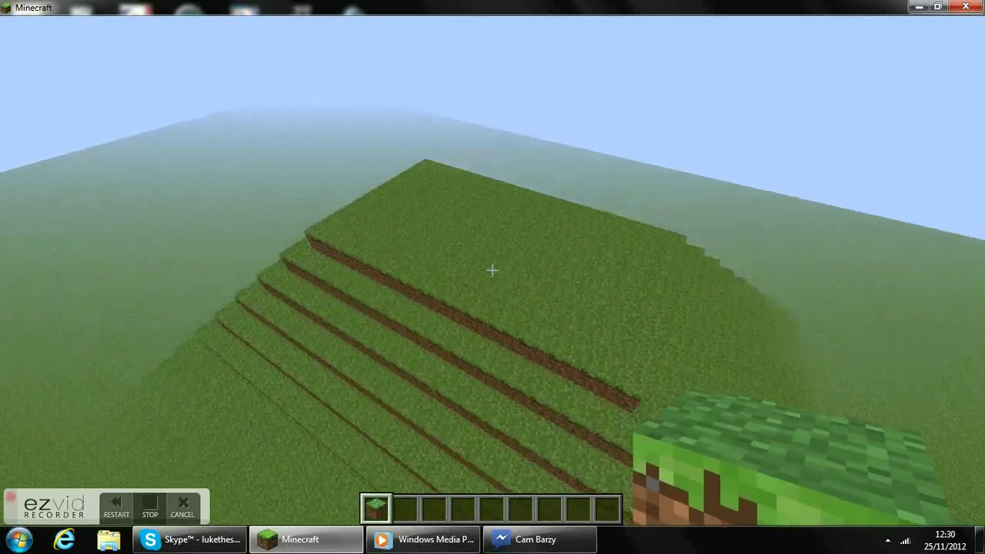
pyautogui.press('s')
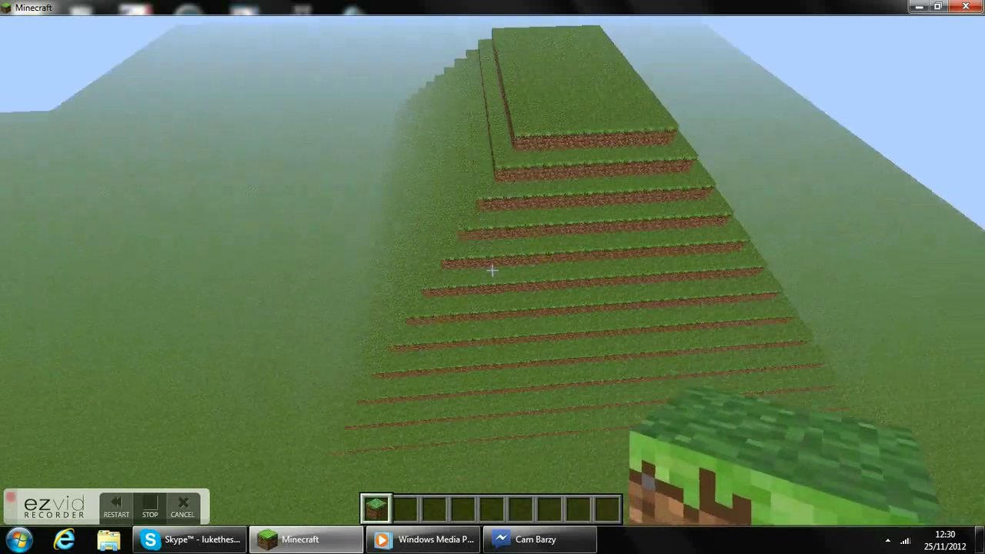
pyautogui.press('s')
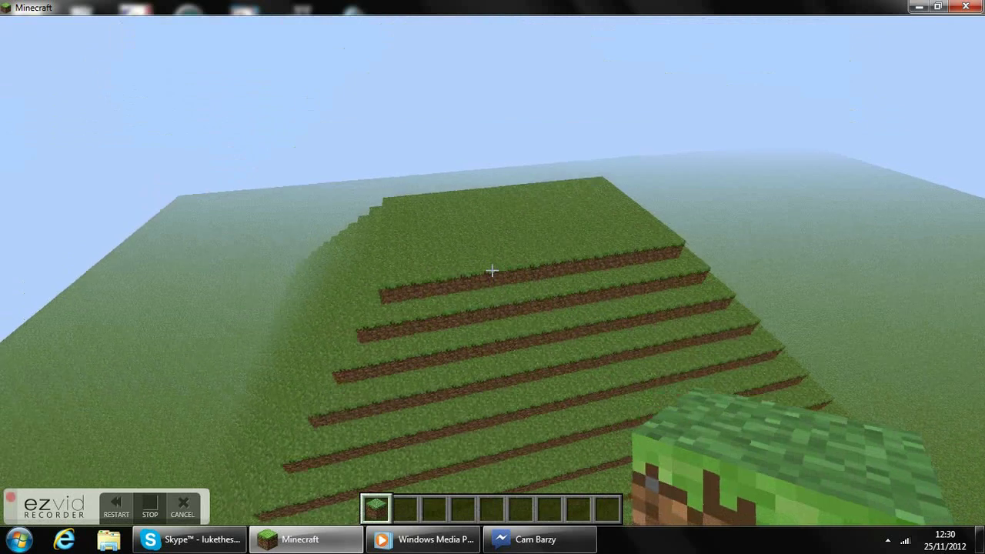
pyautogui.press('w')
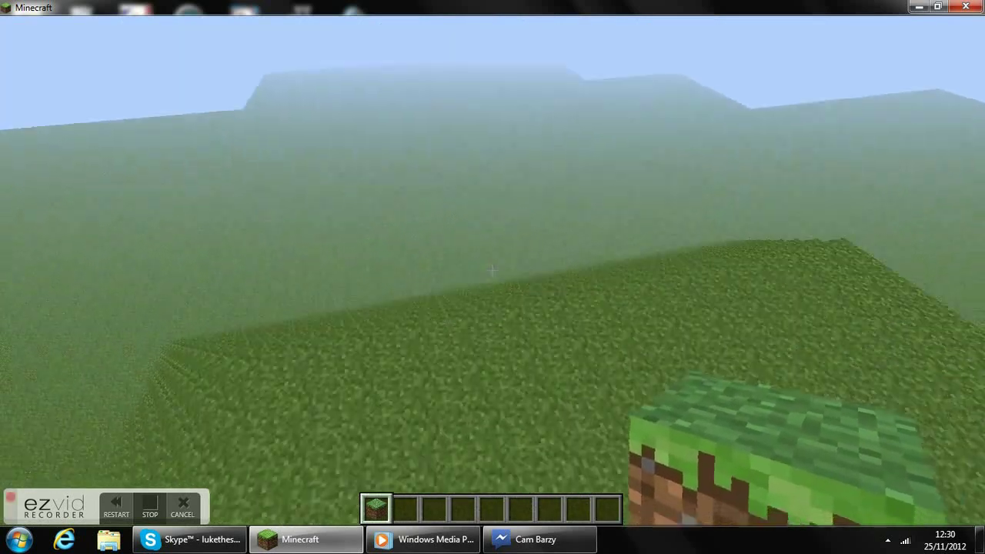
# - Rise above the plateau and look down at a grass tier's stepped edge
pyautogui.press('space')
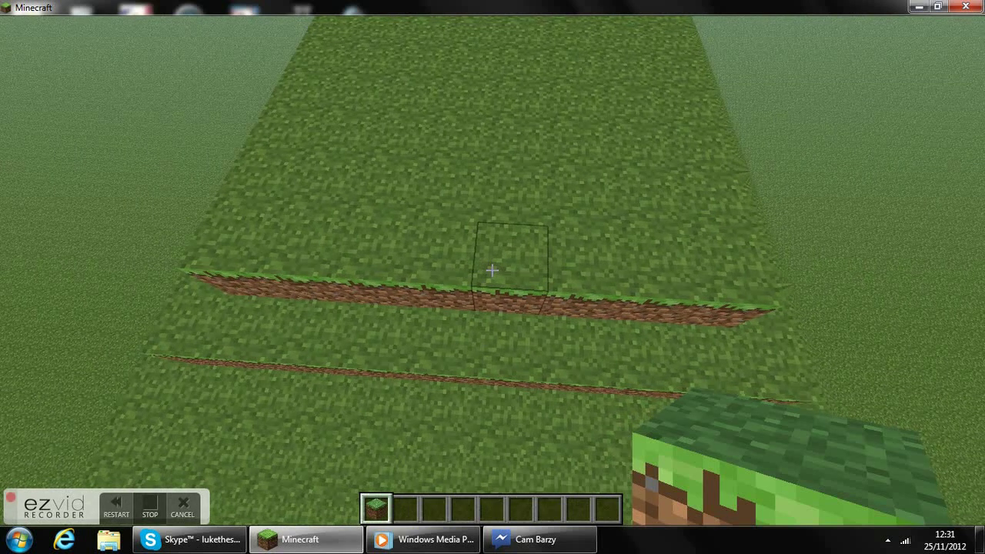
# - Open the Game menu over the unchanged grass pyramid
pyautogui.press('Escape')
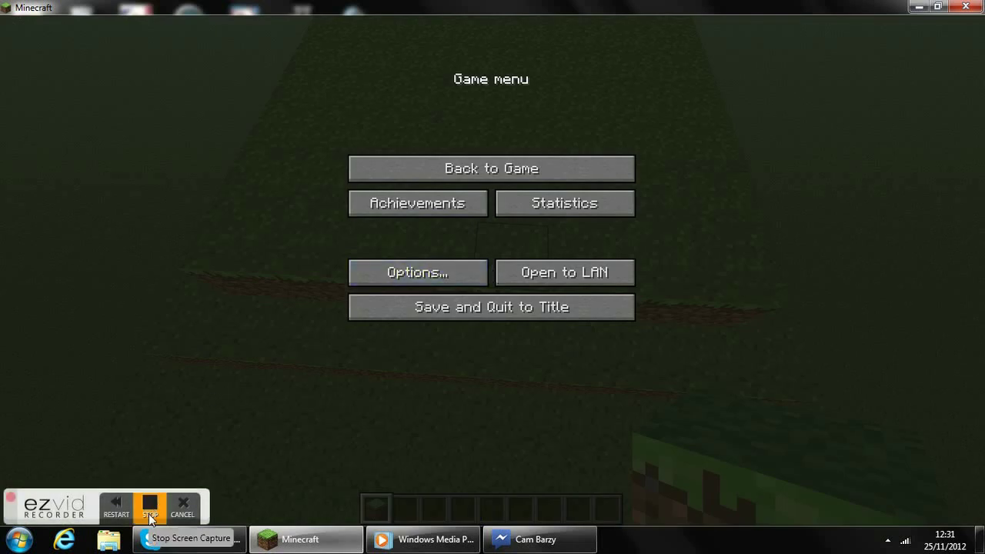